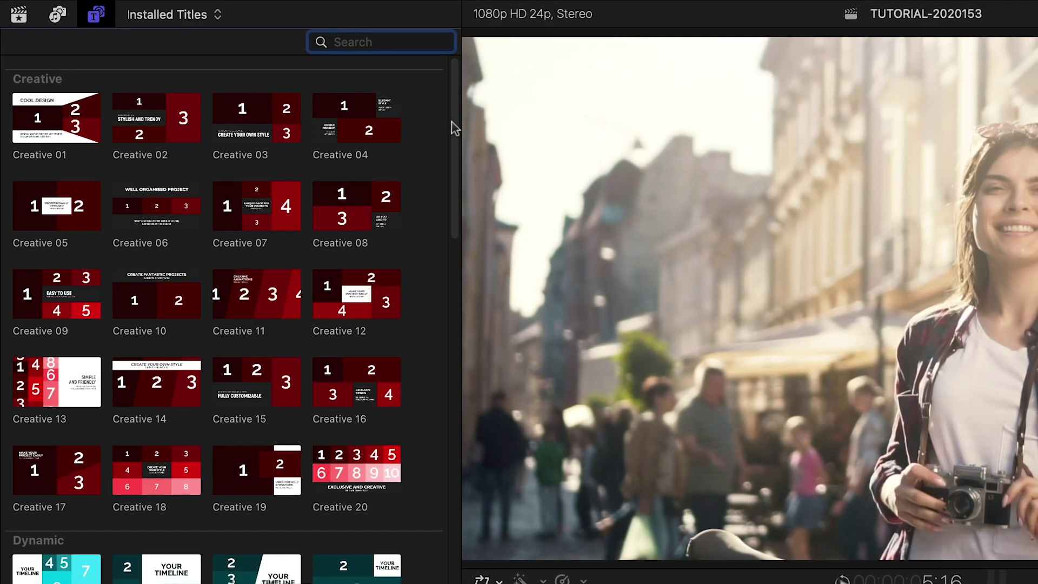
mouse_move(454, 128)
mouse_down()
mouse_move(436, 303)
mouse_move(449, 484)
mouse_up()
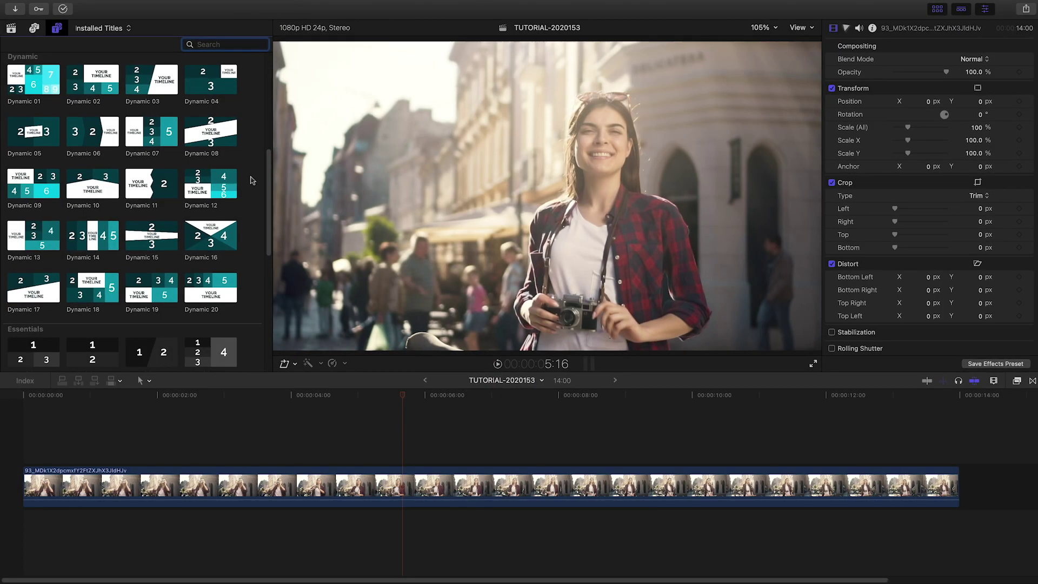
Step: Overlay Dynamic 03 on the clip and trim its end to 14:00
drag(45, 439, 23, 456)
drag(359, 455, 894, 445)
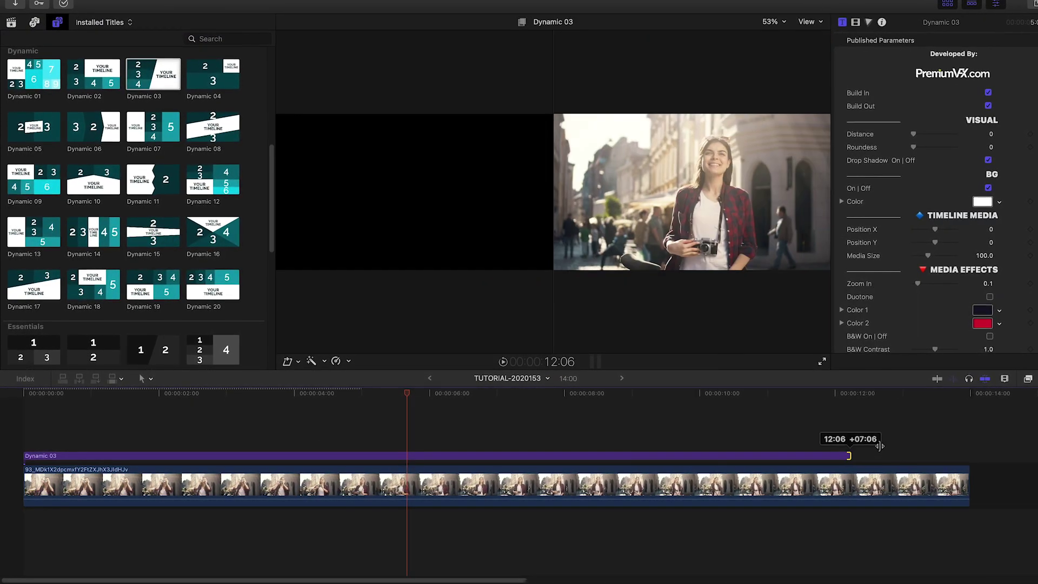
drag(968, 450, 970, 455)
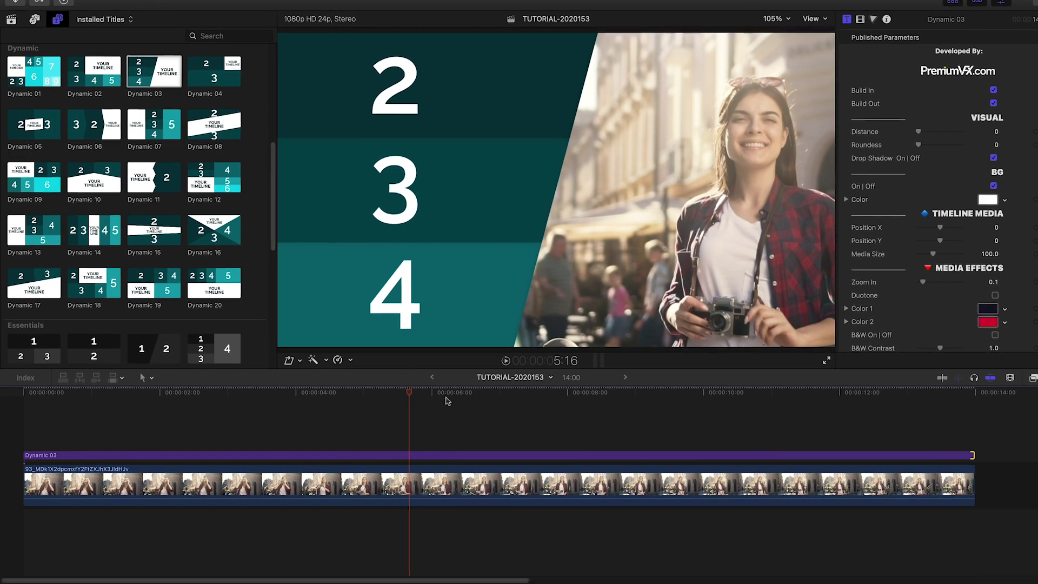
Step: Preview from the start, then enlarge the woman's footage and adjust its Position X
key(Home)
key(space)
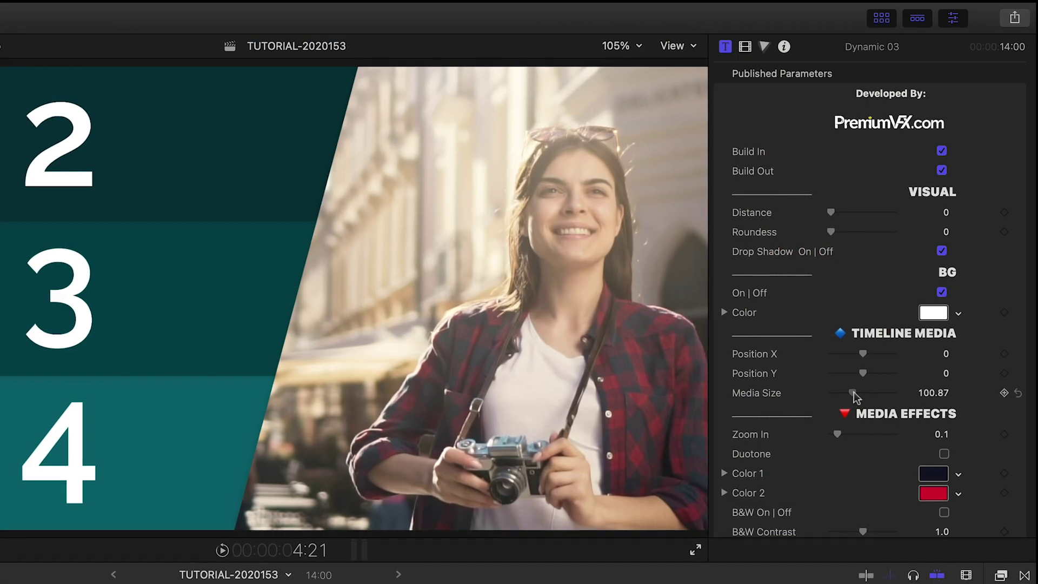
drag(853, 391, 857, 357)
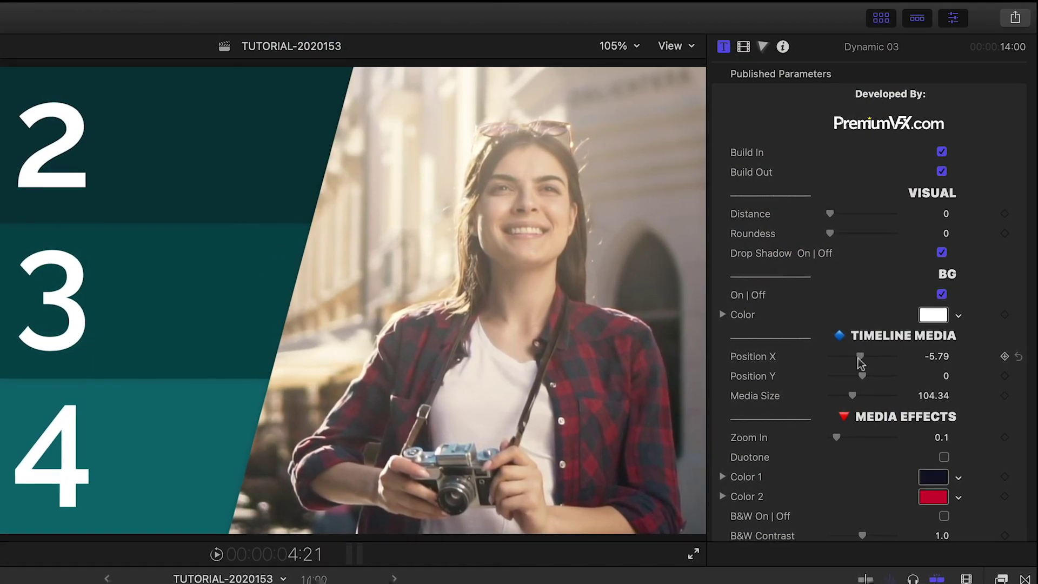
drag(859, 374, 861, 376)
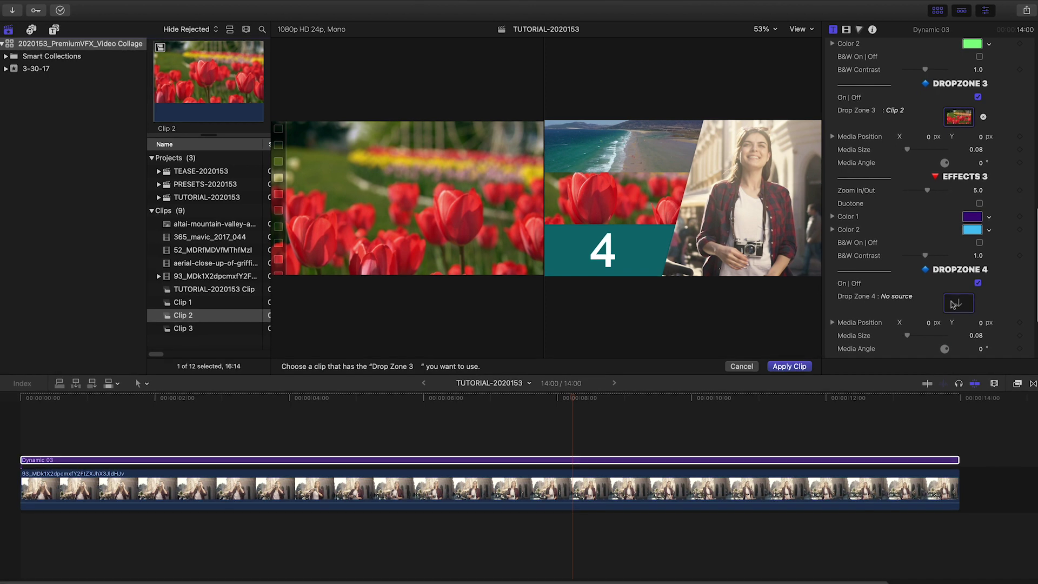
Step: Fill drop zone 4 with the observatory aerial, then reframe the beach and tulip shots
click(189, 332)
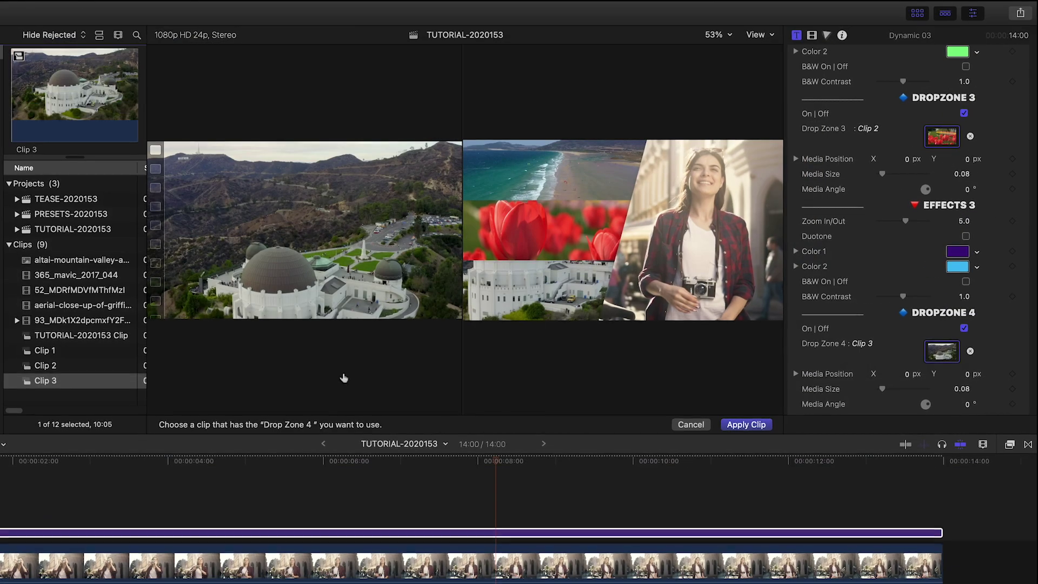
click(762, 425)
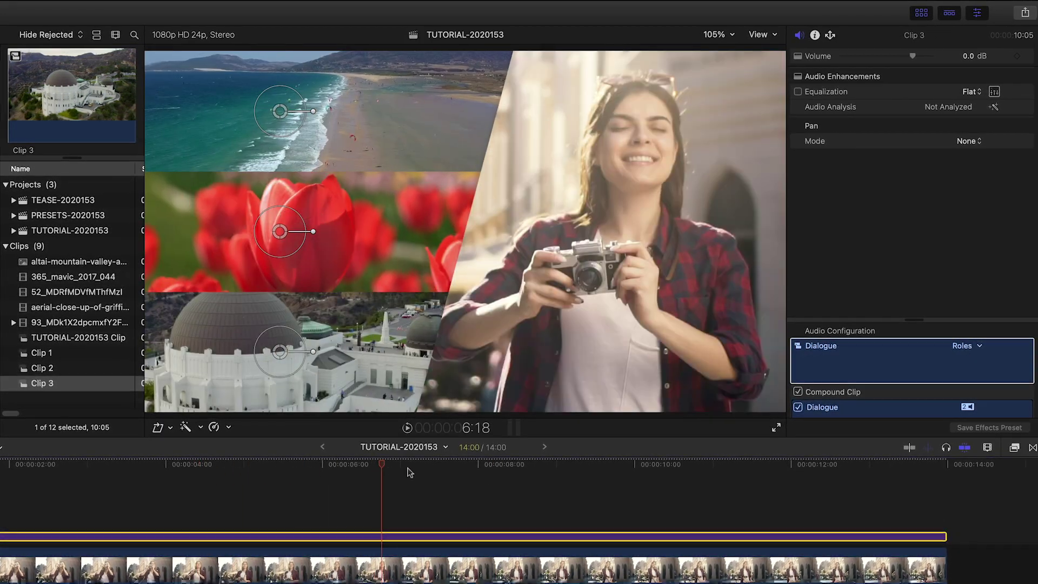
click(421, 568)
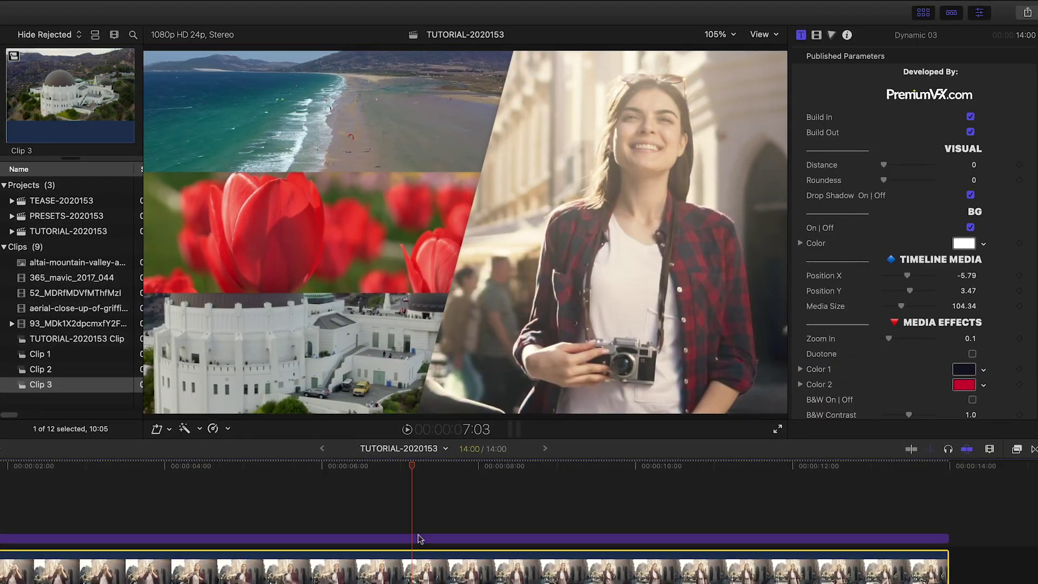
click(419, 539)
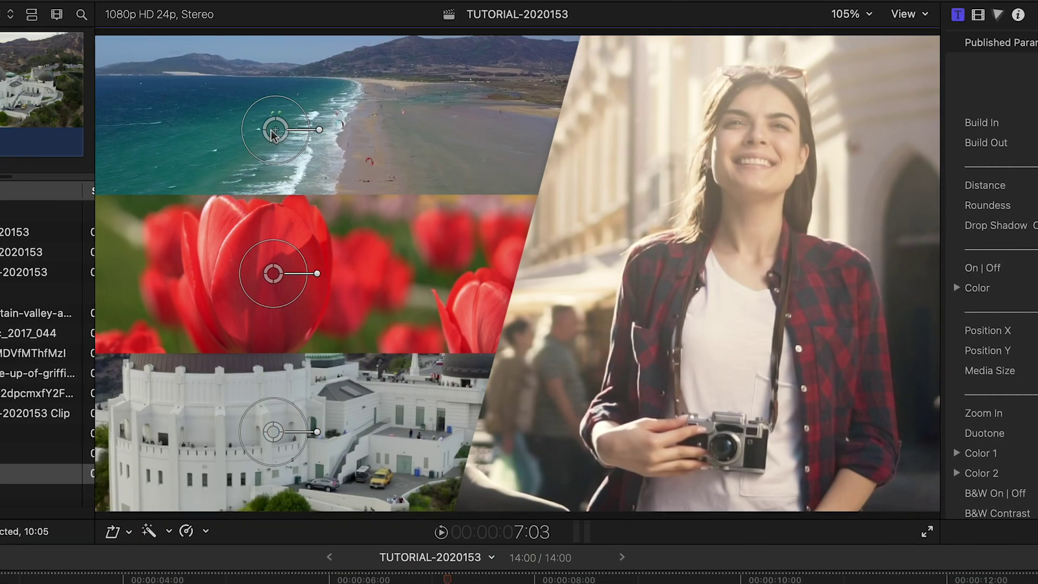
drag(273, 135, 269, 156)
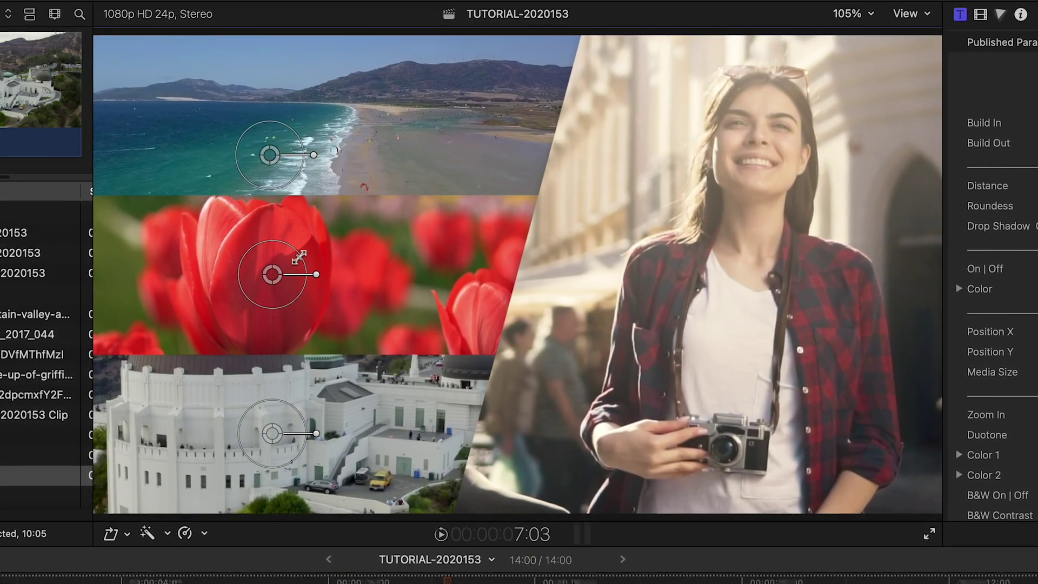
drag(299, 256, 294, 264)
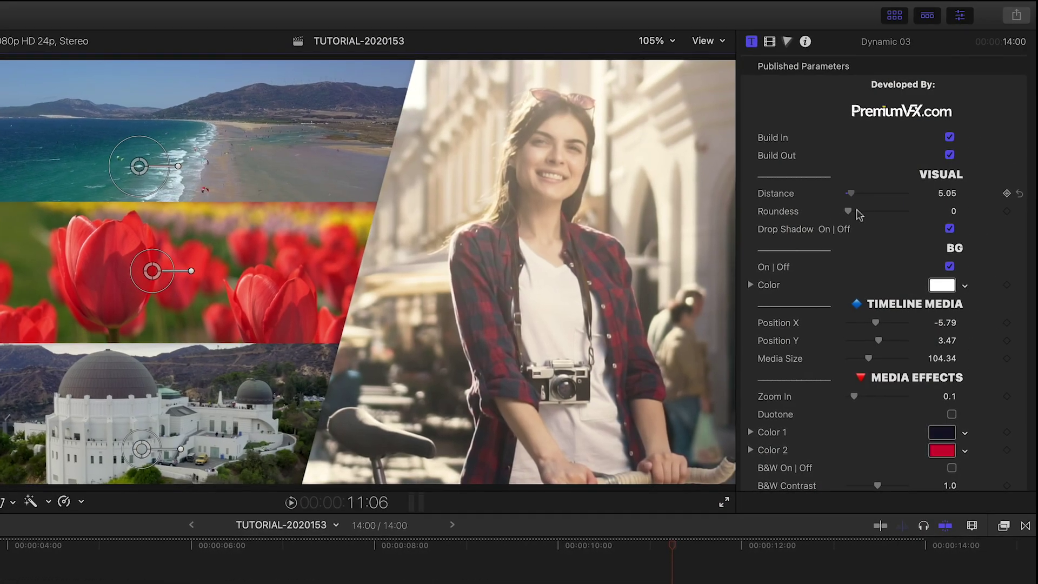
Step: Raise Distance for white gaps, raise Roundness, and toggle the Drop Shadow checkbox
drag(860, 208, 882, 209)
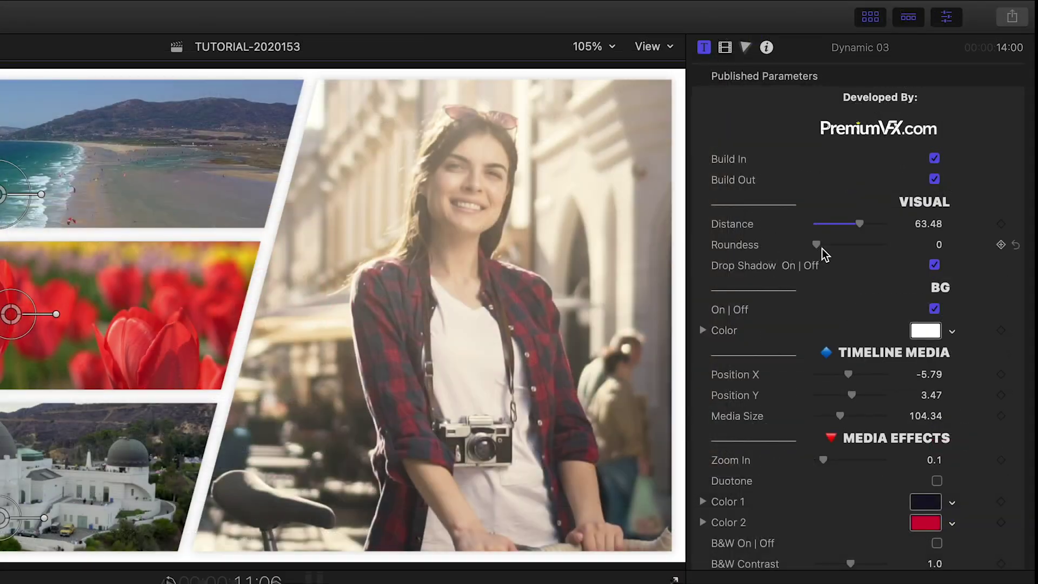
mouse_move(821, 248)
mouse_down()
mouse_move(840, 255)
mouse_move(824, 248)
mouse_up()
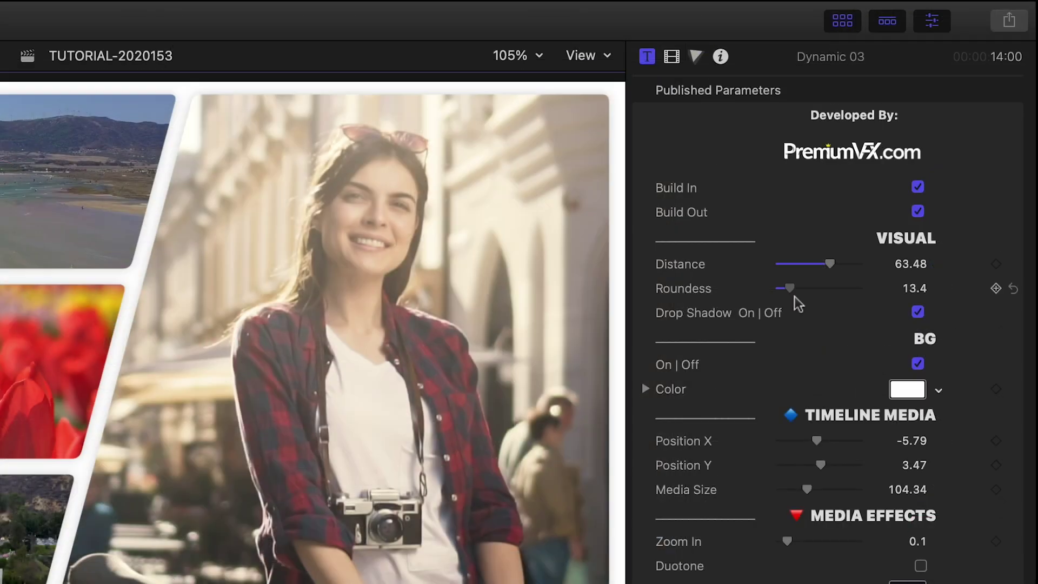
click(917, 313)
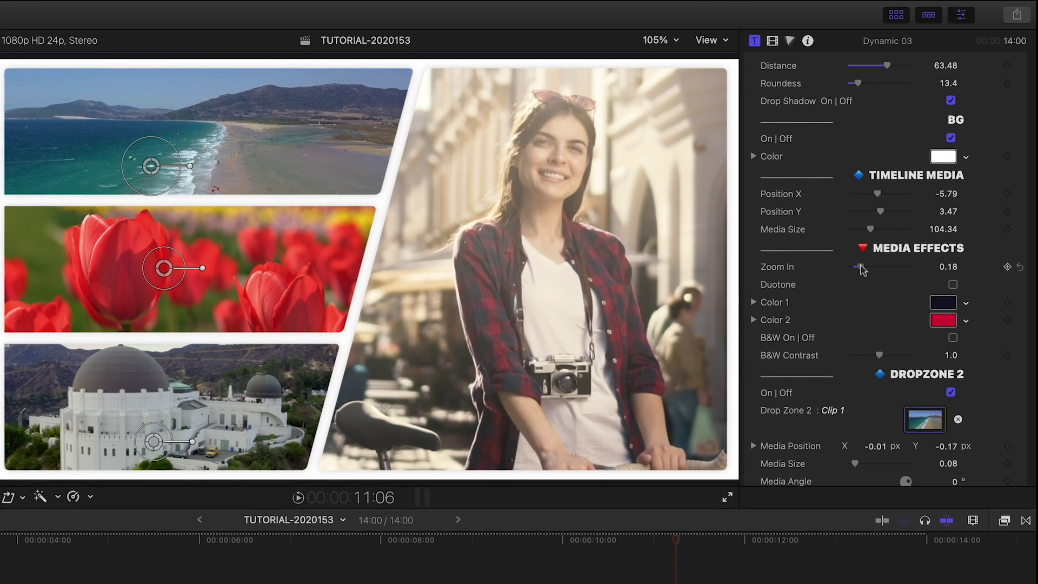
Step: Try Zoom In on the woman, turn off Duotone, and enable B&W with higher contrast
drag(862, 269, 933, 270)
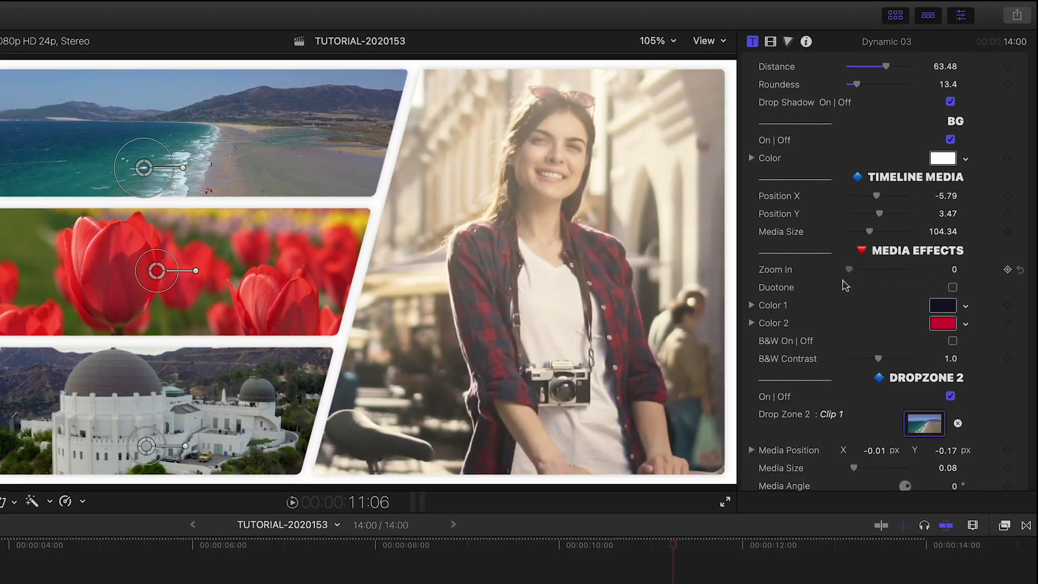
drag(891, 277, 840, 286)
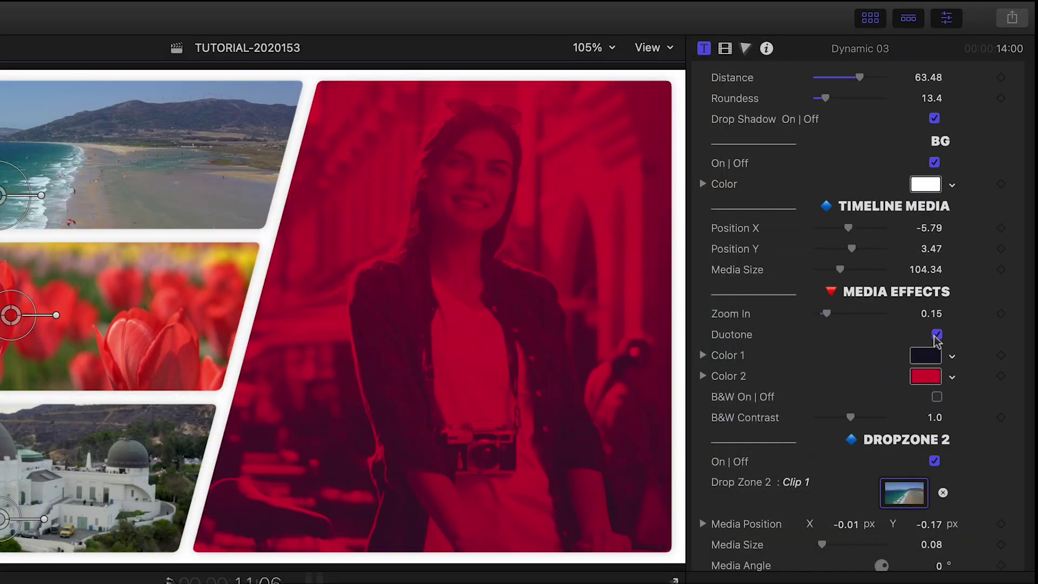
click(936, 335)
click(976, 252)
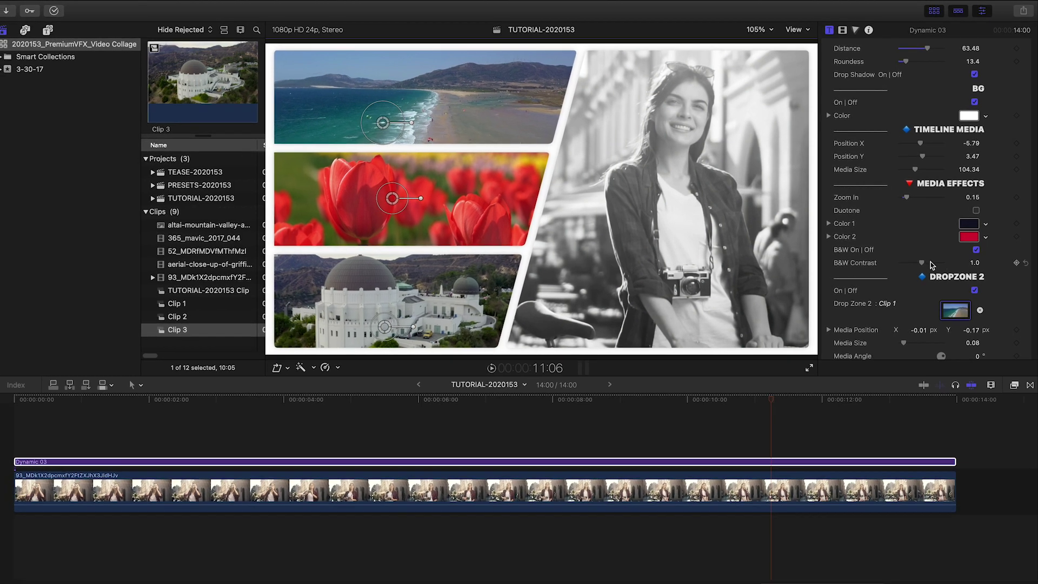
drag(931, 265, 956, 261)
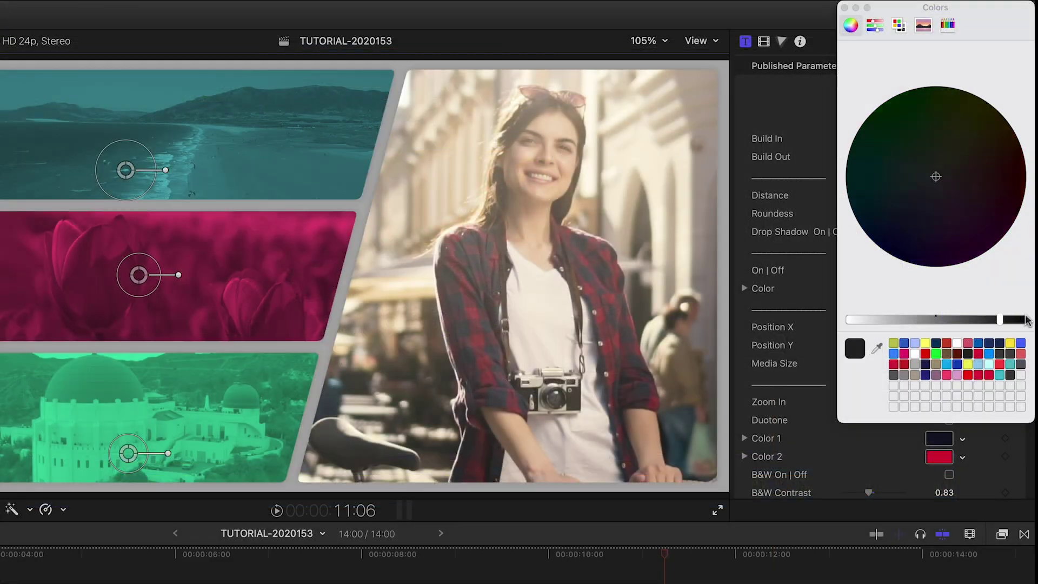
Step: Choose the tint colours from the Colors window swatches
mouse_move(958, 320)
mouse_down()
mouse_move(1024, 320)
mouse_move(959, 322)
mouse_up()
click(999, 365)
click(947, 364)
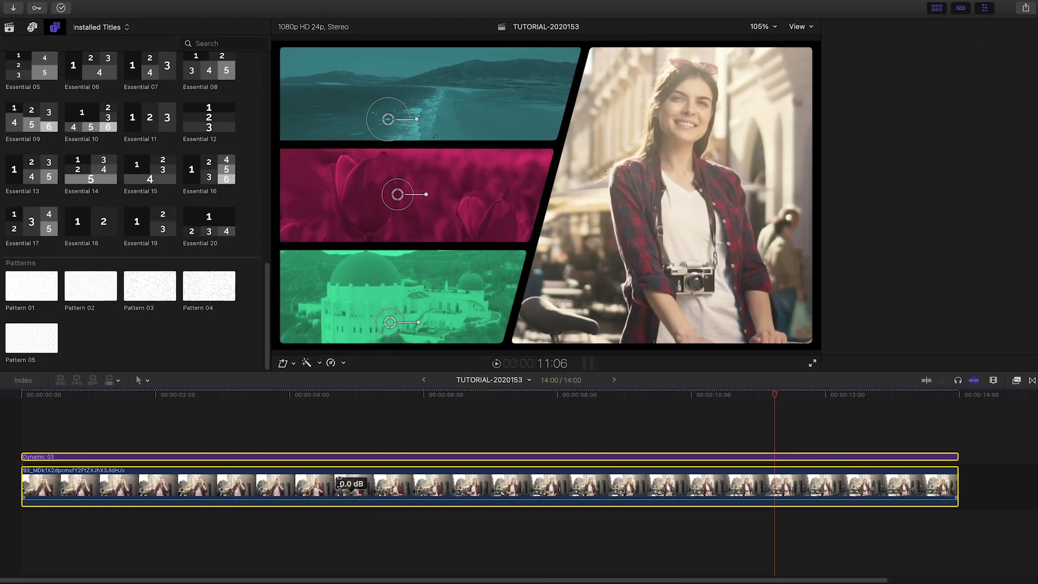
Step: Make the clips a Collage compound clip and put Pattern 04 beneath it with adjusted Rows
right_click(339, 485)
click(371, 374)
key(Return)
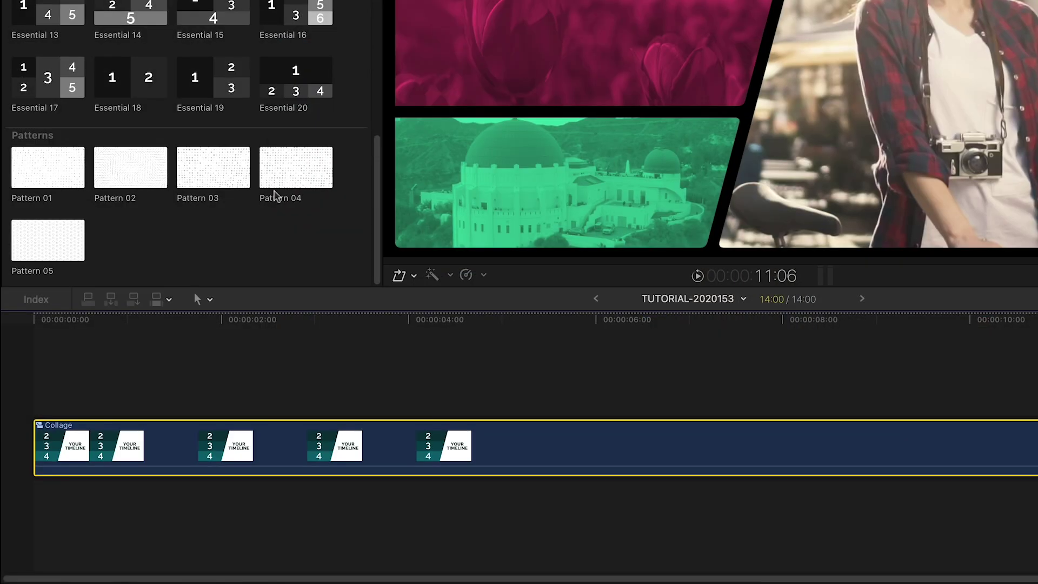
drag(295, 167, 52, 513)
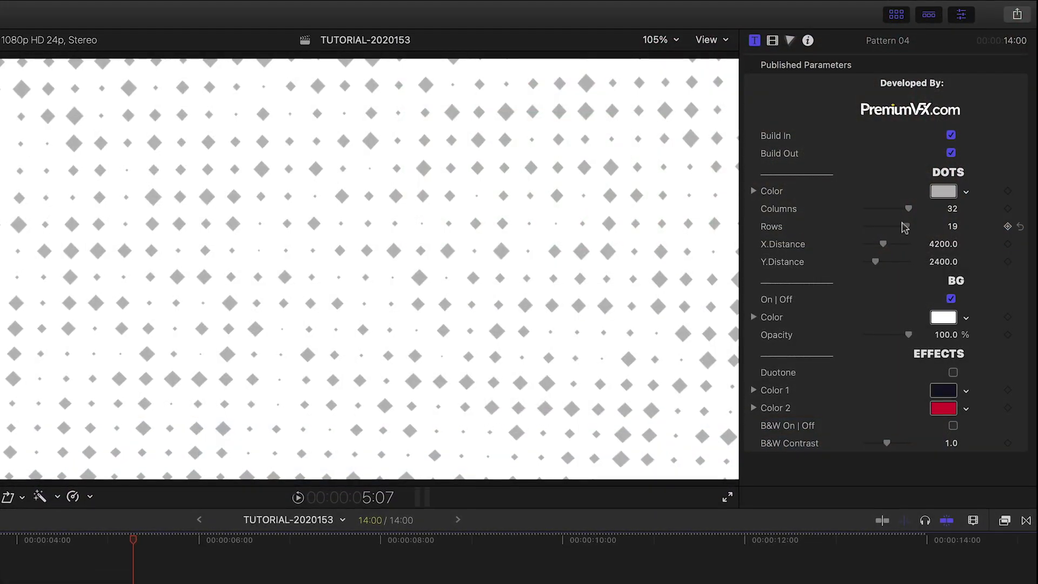
mouse_move(903, 229)
mouse_down()
mouse_move(903, 215)
mouse_move(886, 248)
mouse_up()
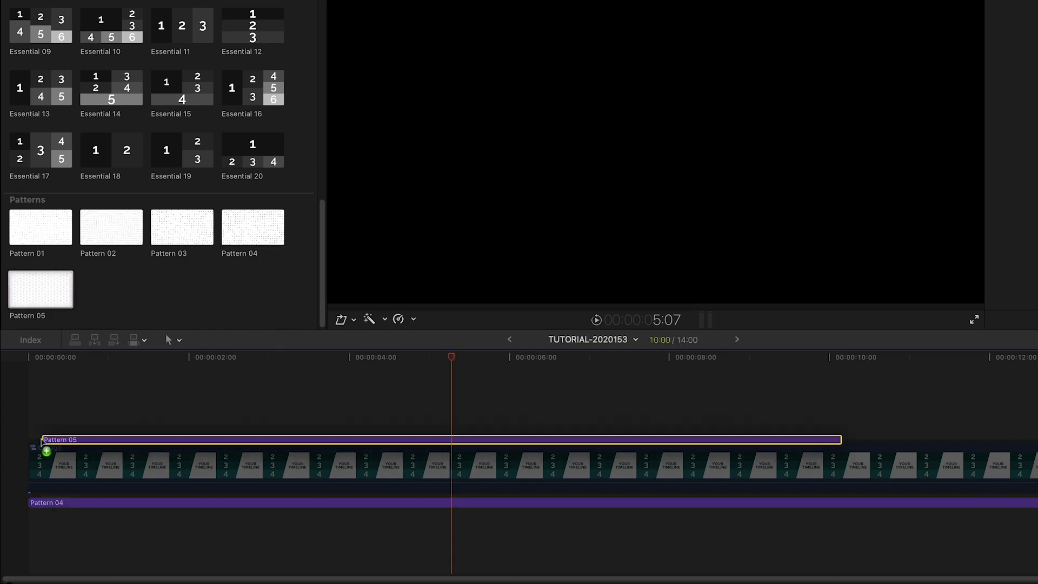
Step: Place Pattern 05 above the Collage compound clip and scrub back to an earlier moment
drag(57, 300, 33, 435)
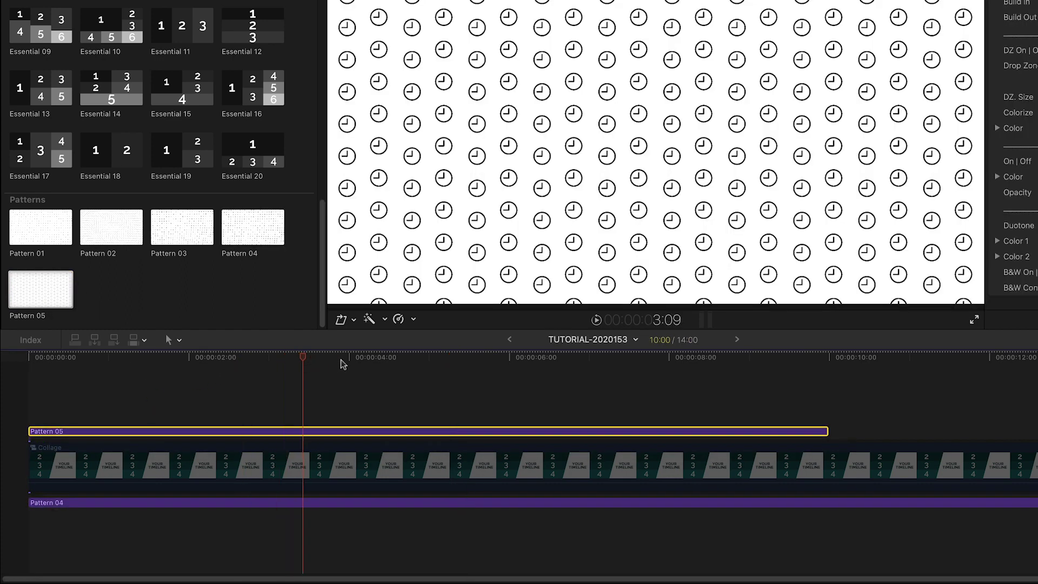
drag(285, 357, 347, 358)
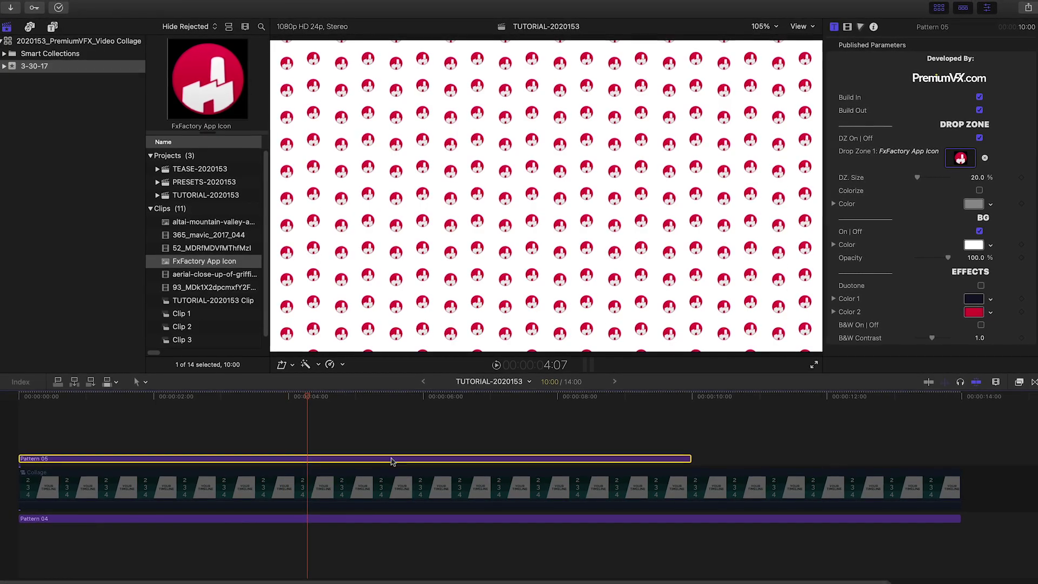
click(222, 398)
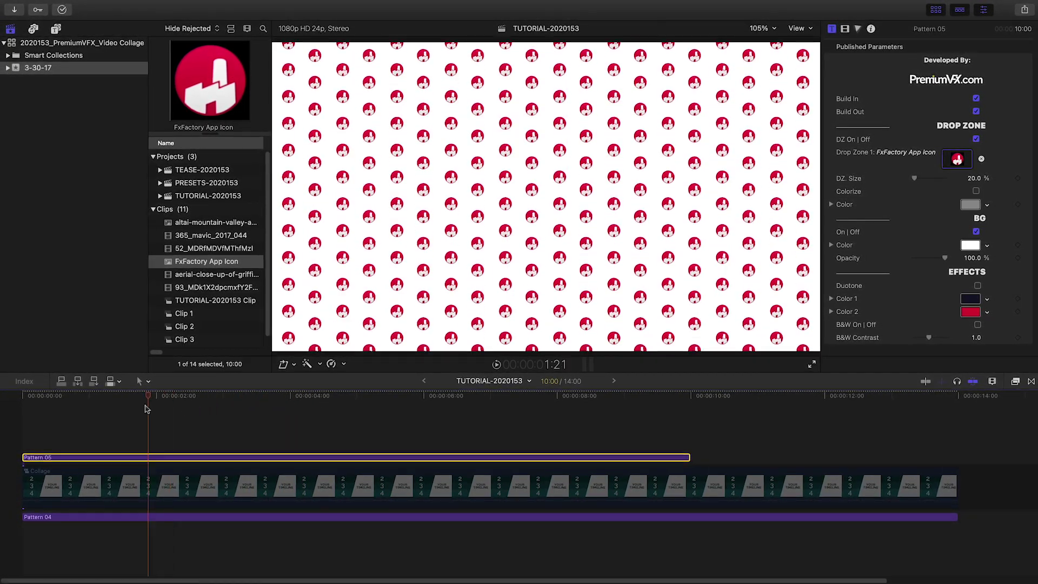